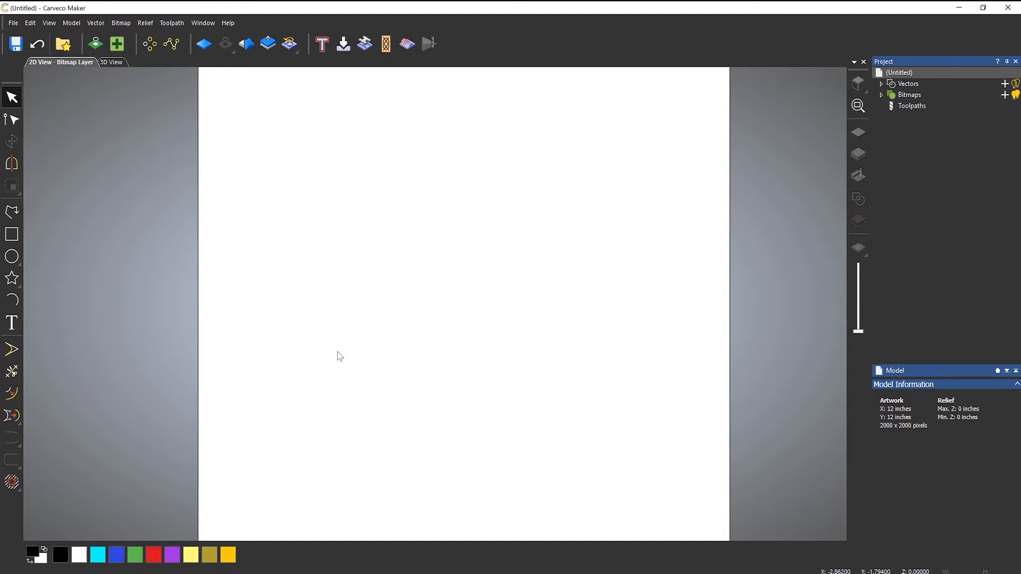
# Show the rulers and check the workspace at an angle in the 3D view before returning to the 2D view
pyautogui.click(51, 23)
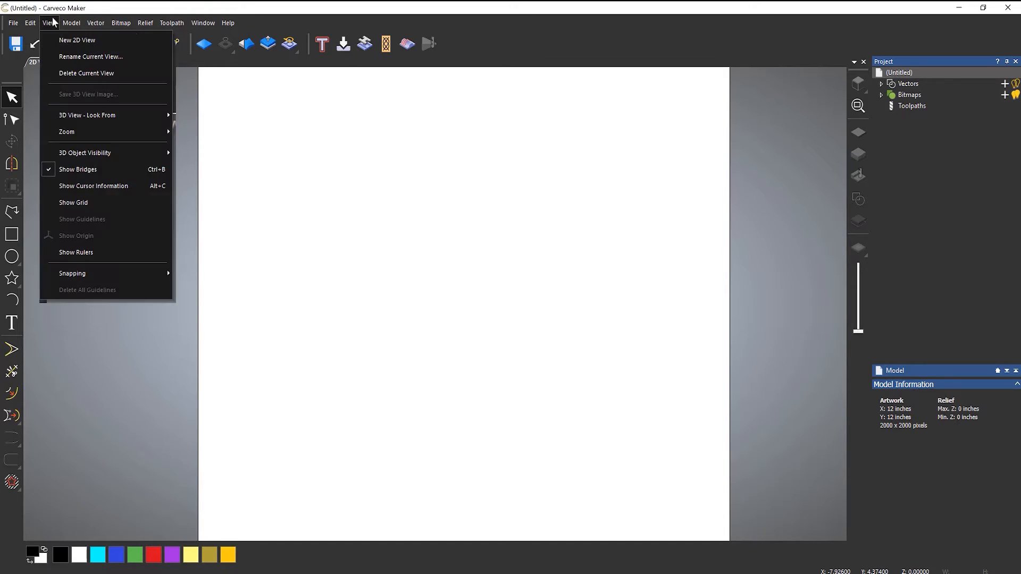
pyautogui.click(134, 254)
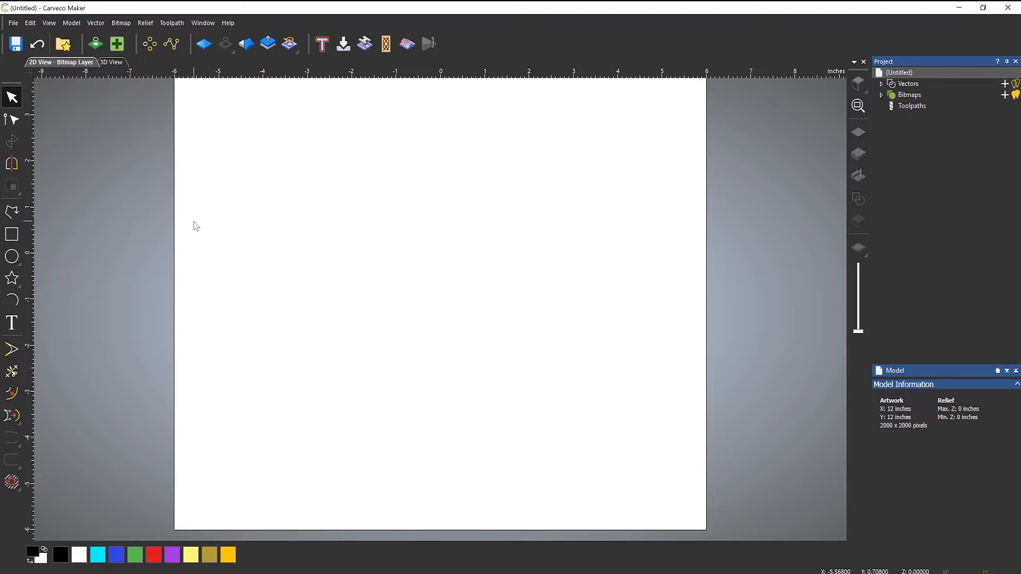
pyautogui.click(111, 63)
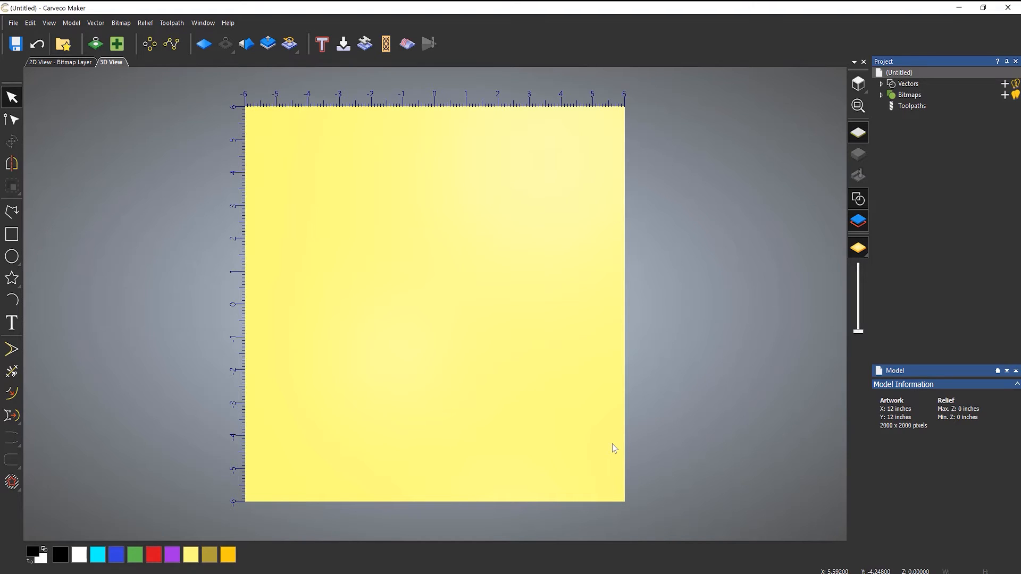
pyautogui.moveTo(486, 414); pyautogui.dragTo(641, 240)
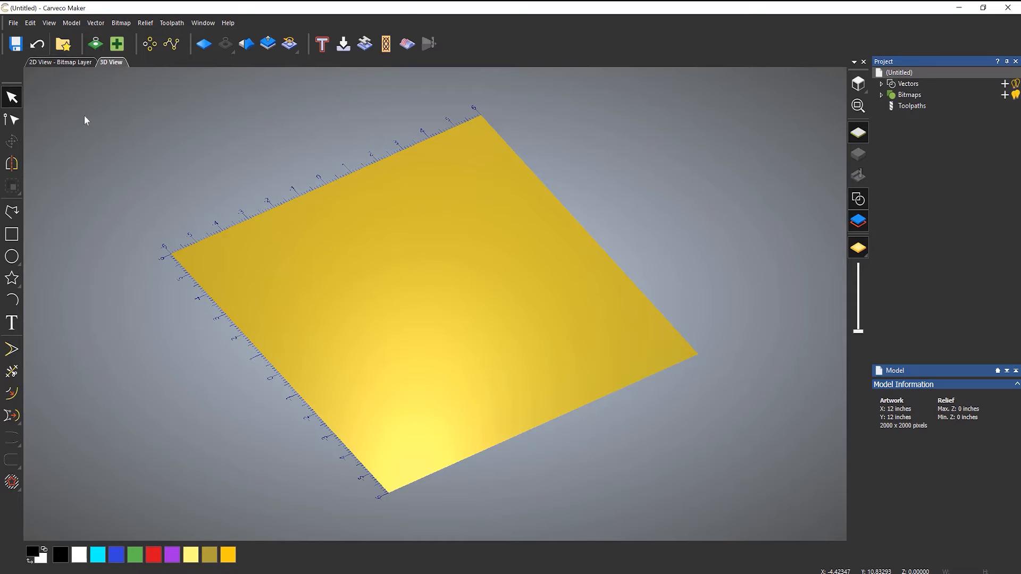
pyautogui.click(61, 62)
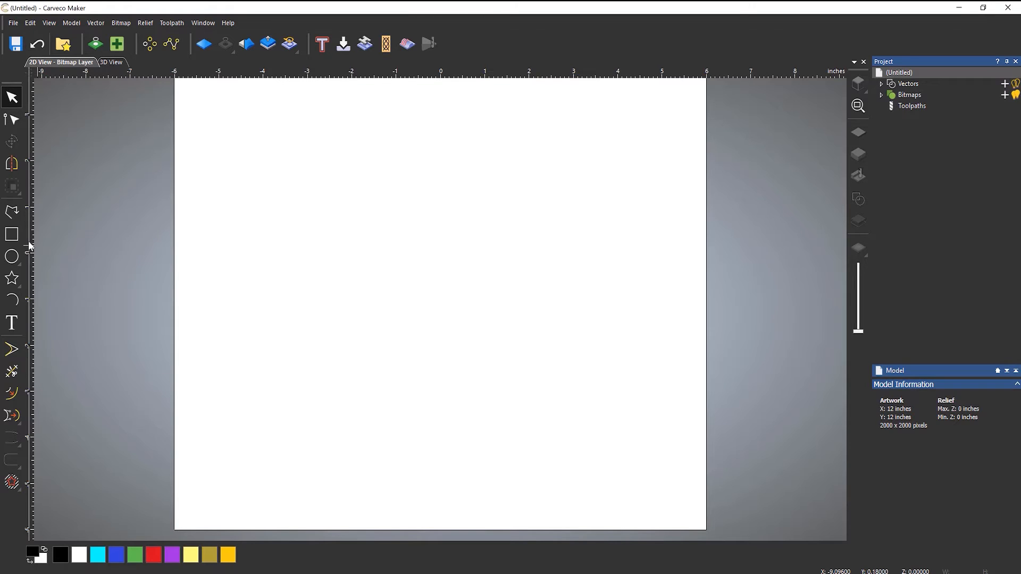
# Add a vertical guideline to the artwork and set its position to -2 inches
pyautogui.moveTo(29, 245); pyautogui.dragTo(406, 265)
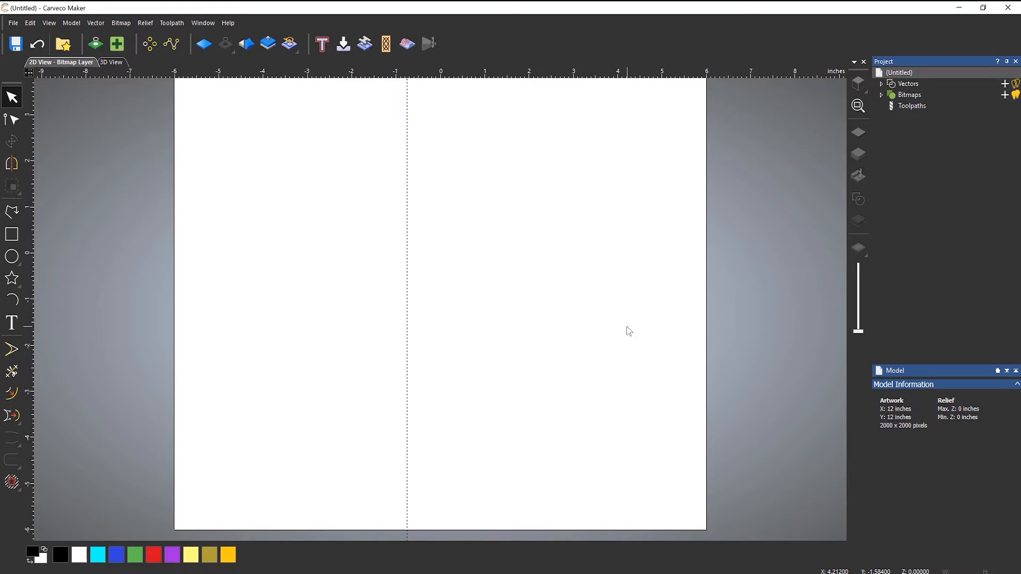
pyautogui.rightClick(406, 239)
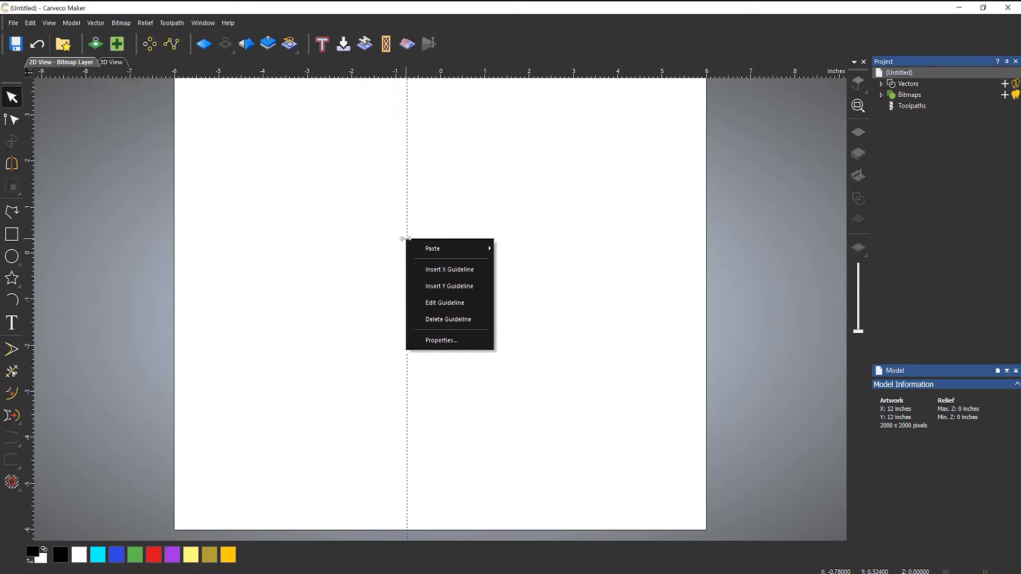
pyautogui.click(461, 306)
pyautogui.moveTo(393, 163); pyautogui.dragTo(599, 185)
pyautogui.doubleClick(615, 220)
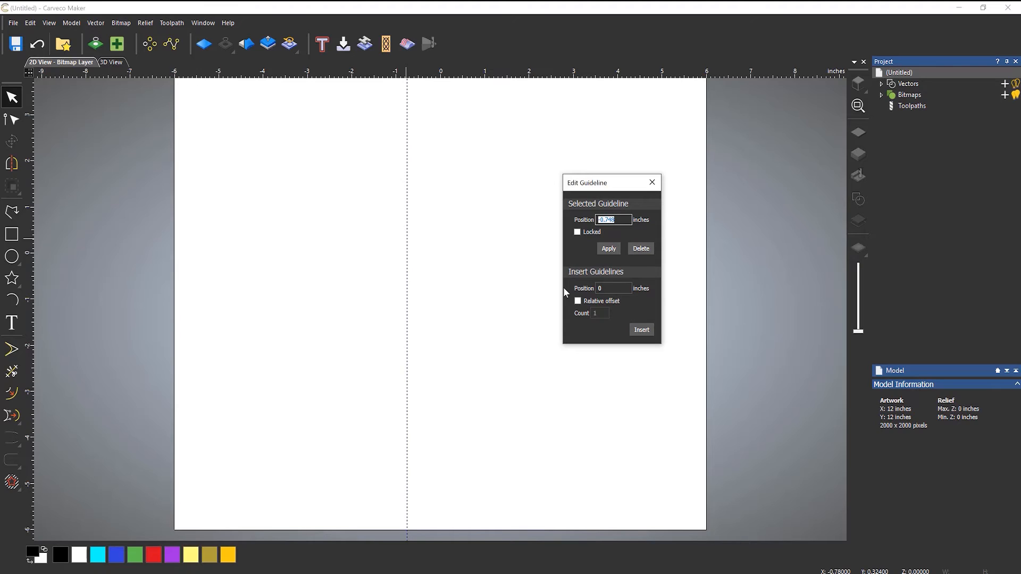
pyautogui.write('-2')
pyautogui.click(606, 250)
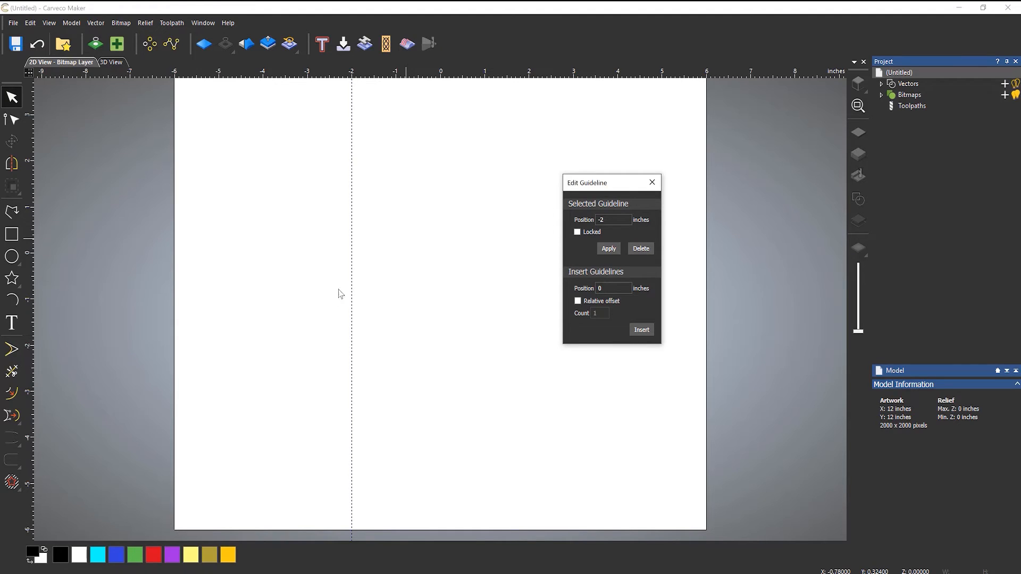
pyautogui.click(653, 183)
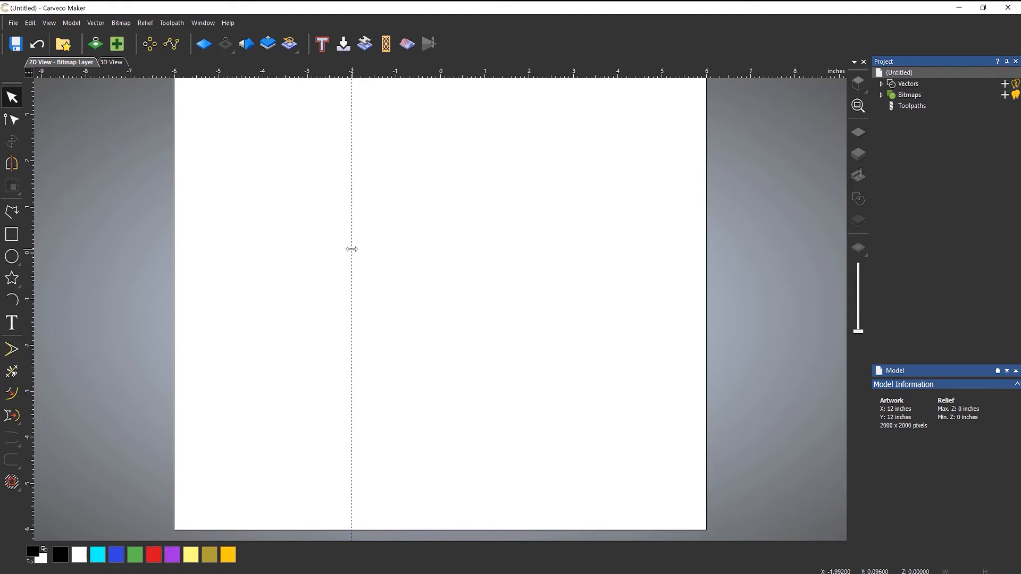
# Shift the vertical guideline freehand toward the centre, reset its position to -2 inches and lock it
pyautogui.moveTo(351, 249); pyautogui.dragTo(383, 246)
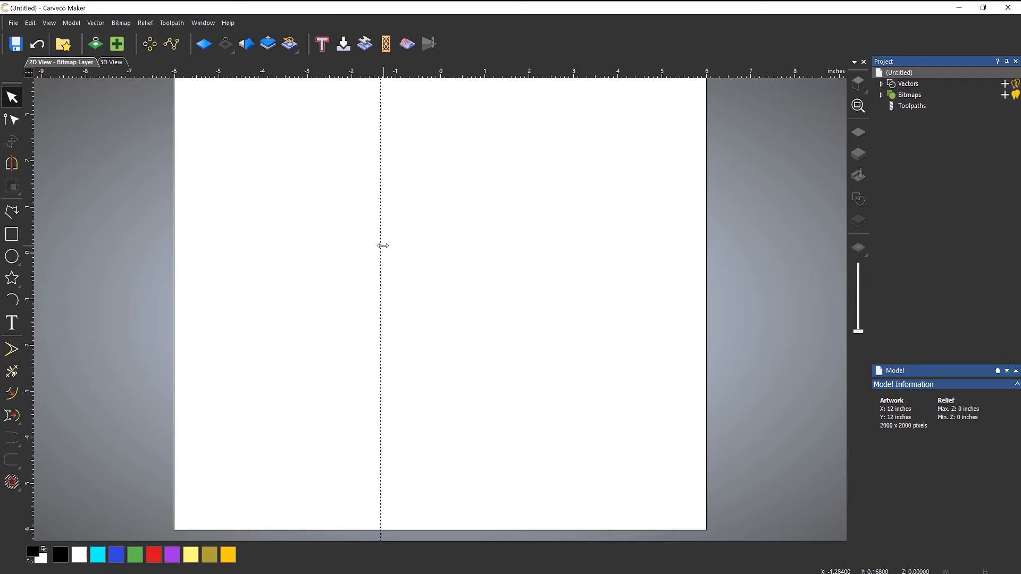
pyautogui.rightClick(380, 213)
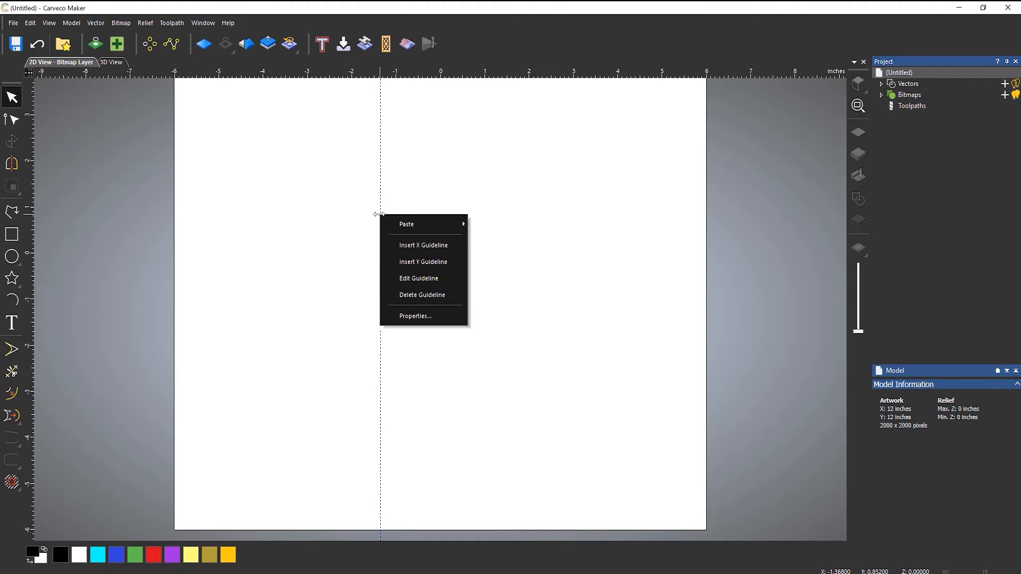
pyautogui.click(414, 279)
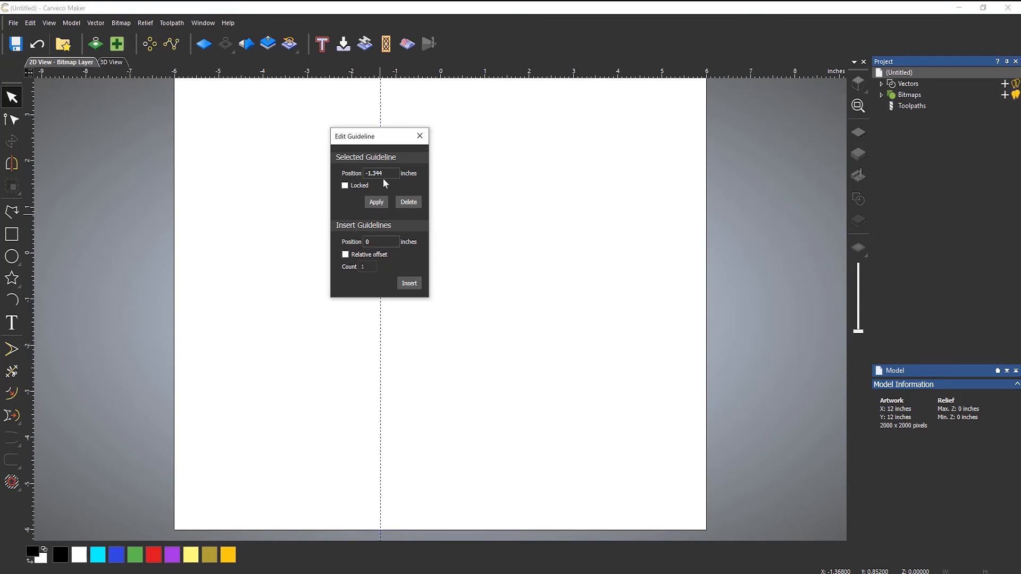
pyautogui.moveTo(381, 136); pyautogui.dragTo(585, 209)
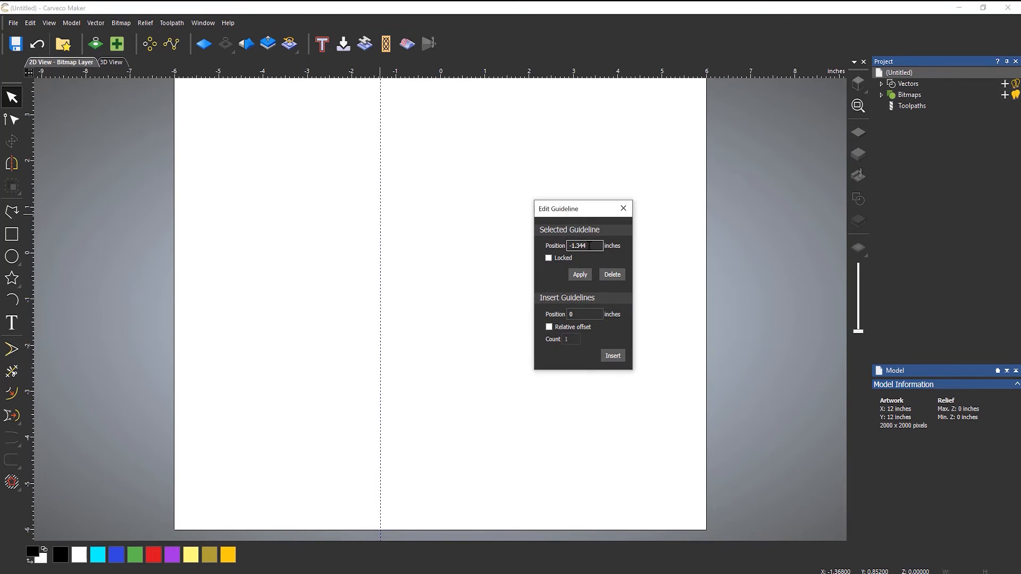
pyautogui.moveTo(590, 246); pyautogui.dragTo(510, 245)
pyautogui.write('-2')
pyautogui.click(578, 275)
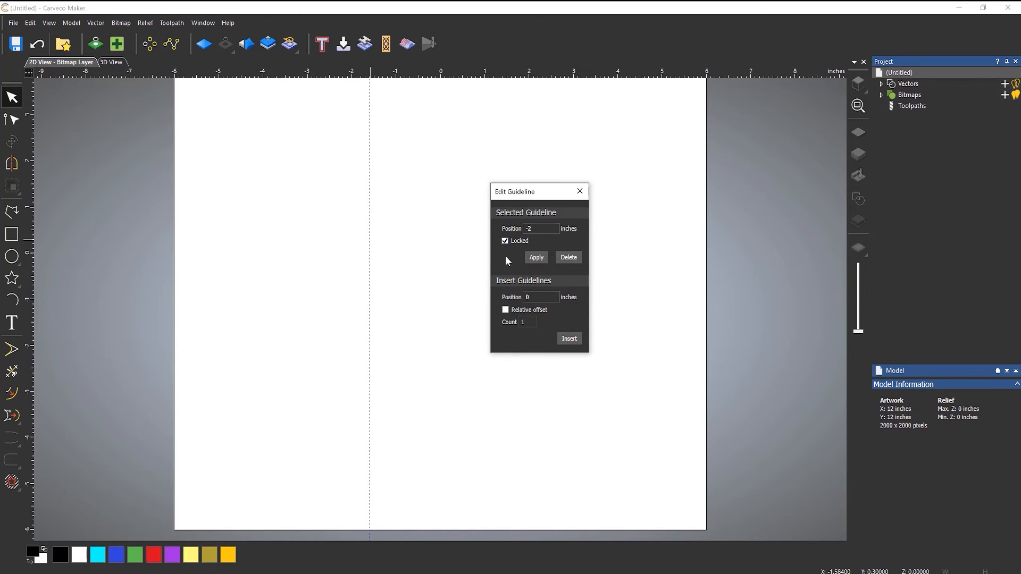
pyautogui.click(537, 259)
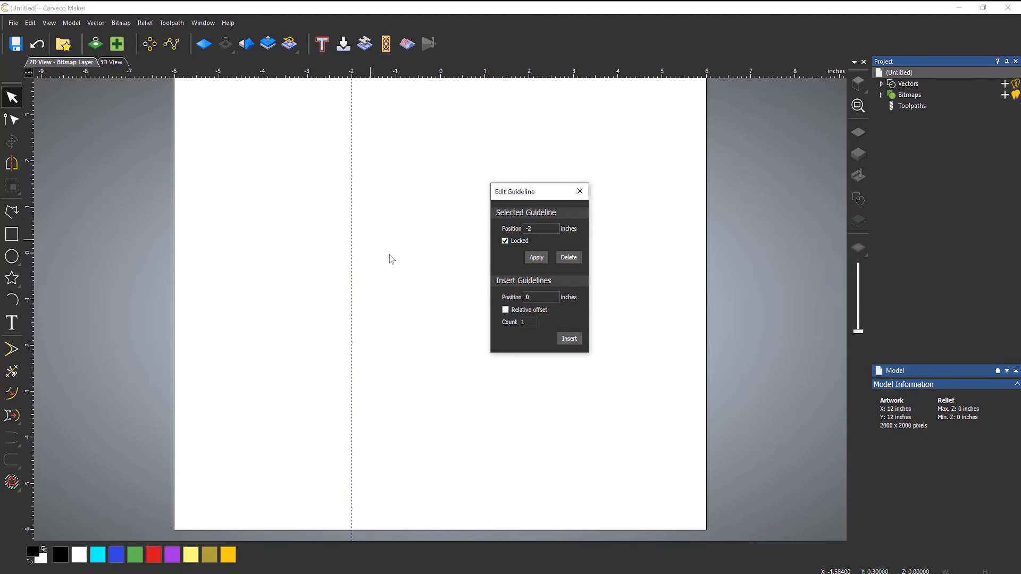
pyautogui.click(580, 192)
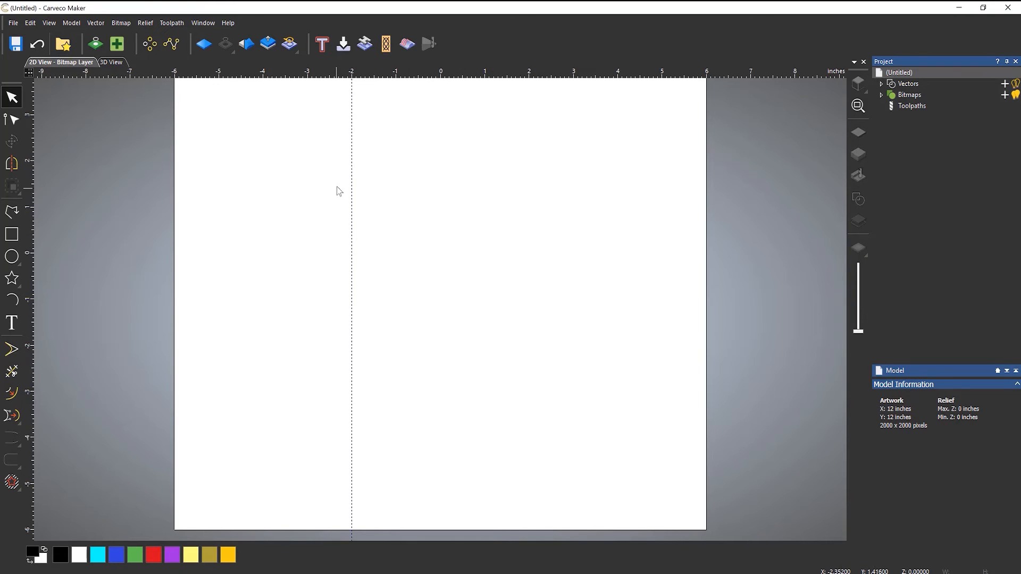
# Insert two more vertical guidelines at a relative offset of 2 inches from the locked guideline
pyautogui.rightClick(352, 165)
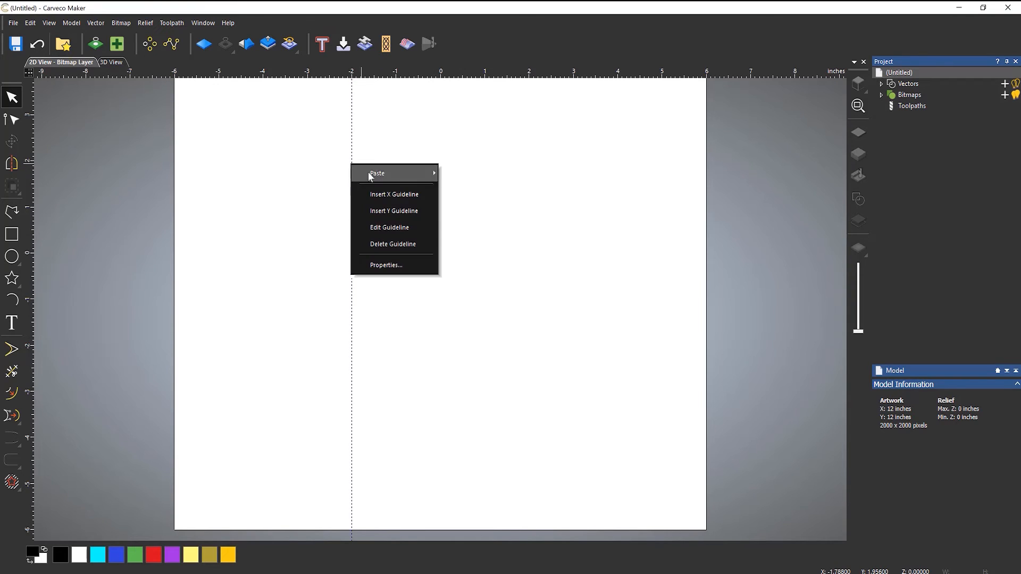
pyautogui.click(386, 228)
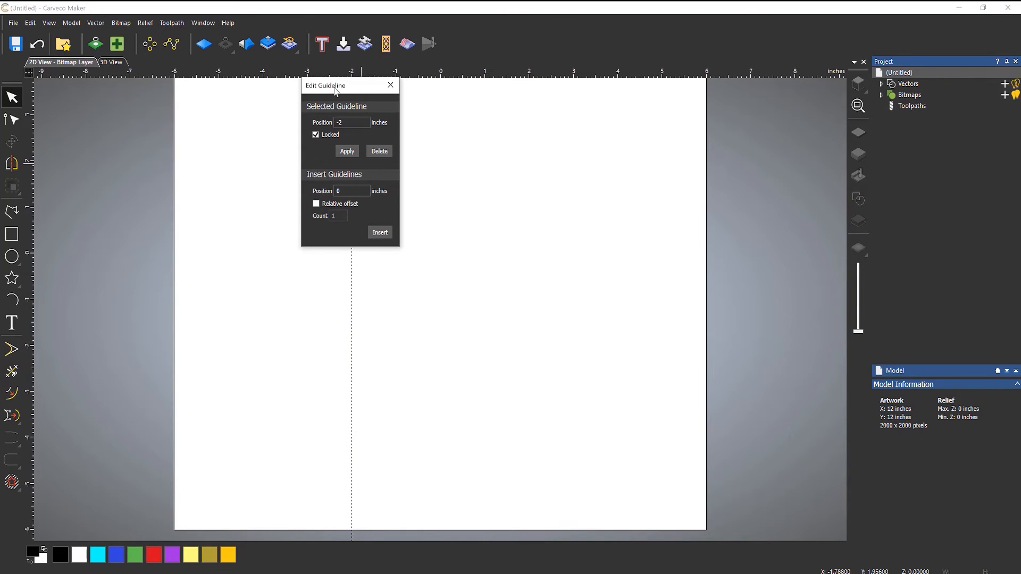
pyautogui.moveTo(335, 92); pyautogui.dragTo(629, 235)
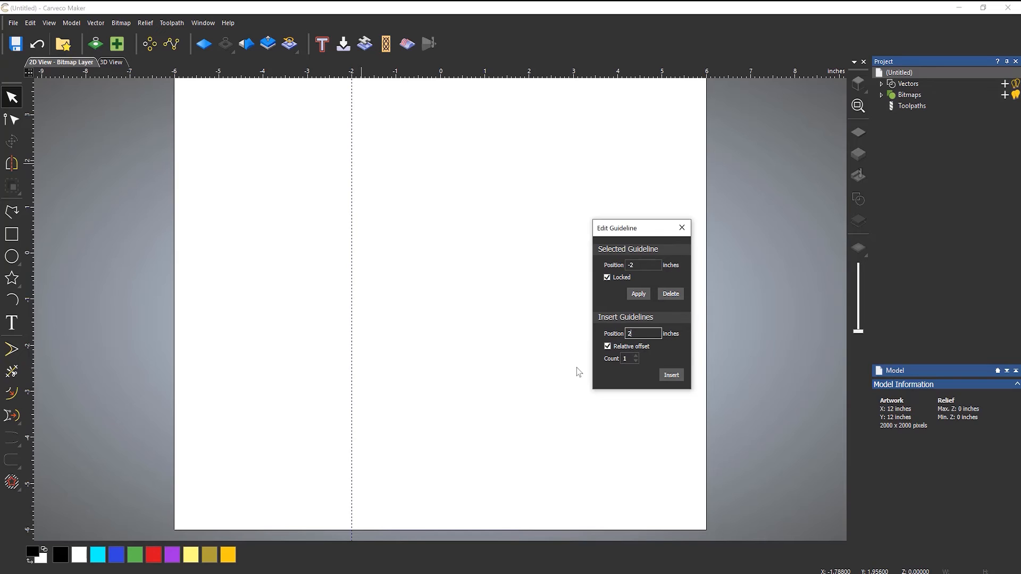
pyautogui.click(636, 356)
pyautogui.click(673, 377)
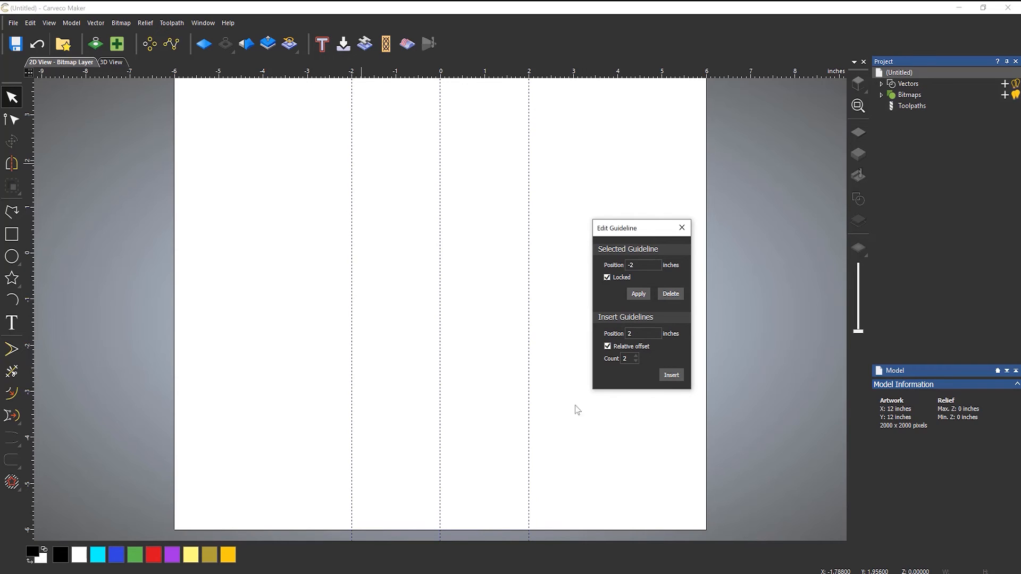
pyautogui.click(682, 228)
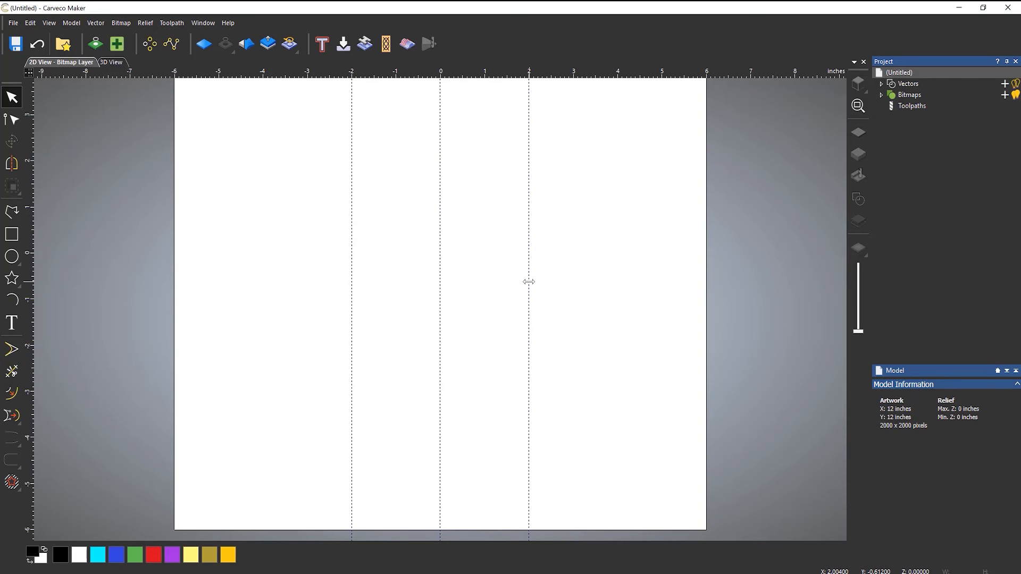
# Lock the two vertical guidelines at 0 and 2 inches in place
pyautogui.rightClick(440, 270)
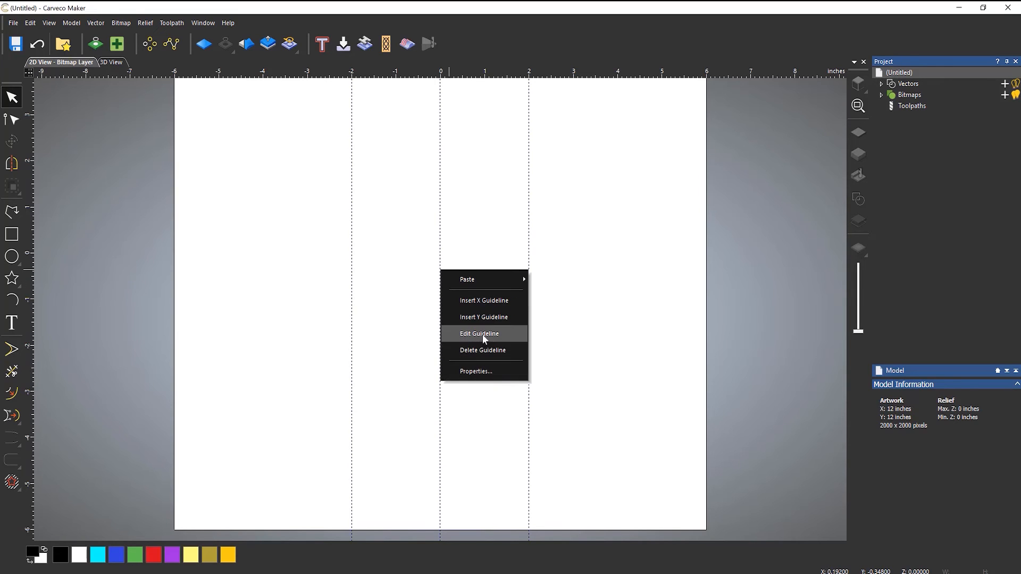
pyautogui.click(483, 334)
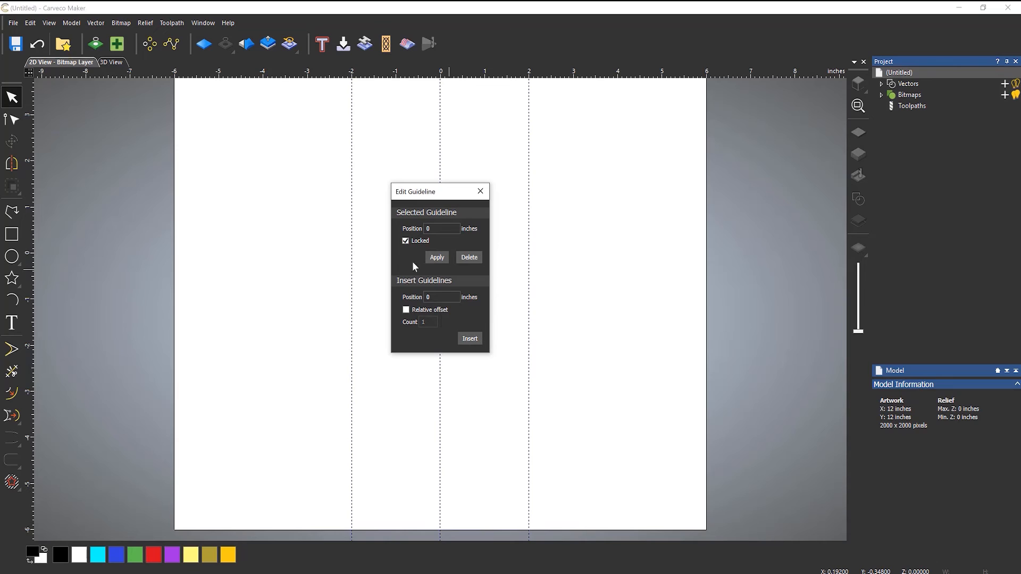
pyautogui.moveTo(456, 204); pyautogui.dragTo(676, 297)
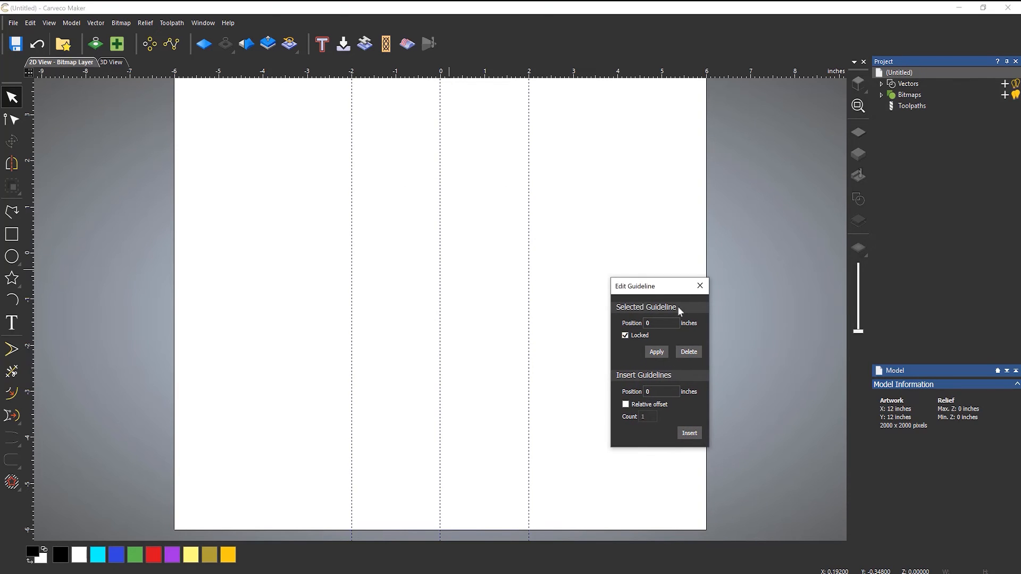
pyautogui.click(701, 287)
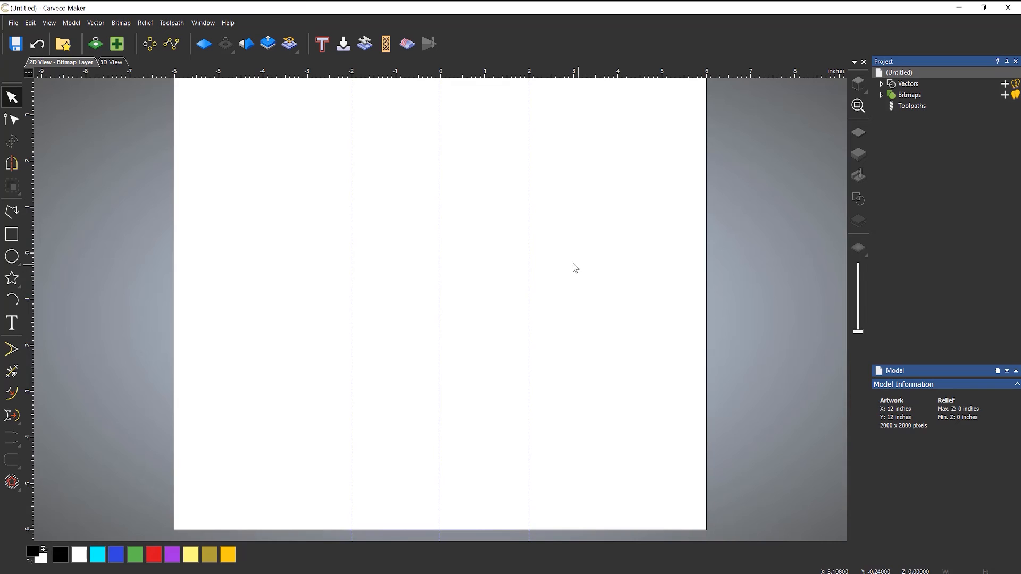
pyautogui.rightClick(529, 247)
pyautogui.click(568, 308)
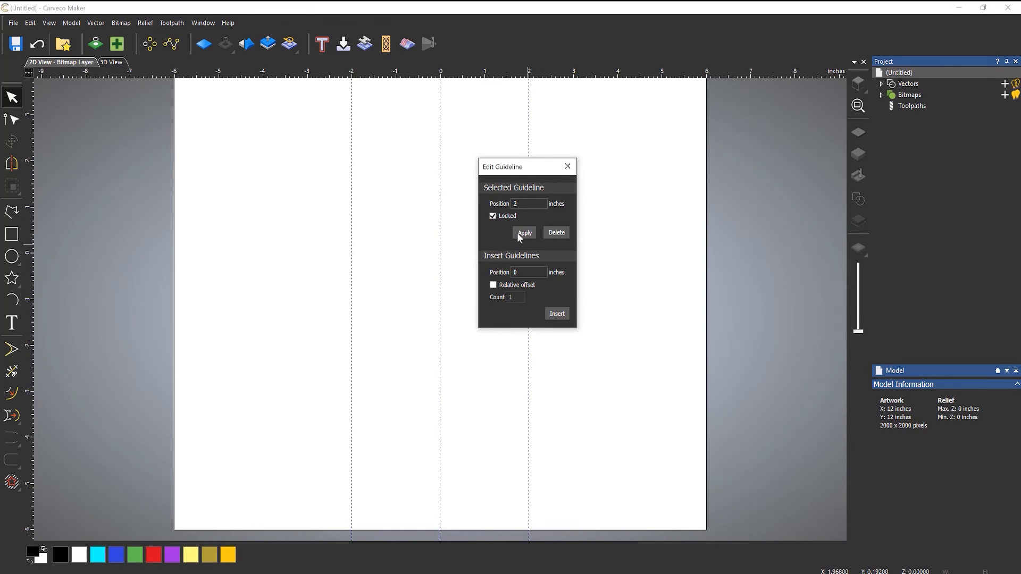
pyautogui.click(567, 166)
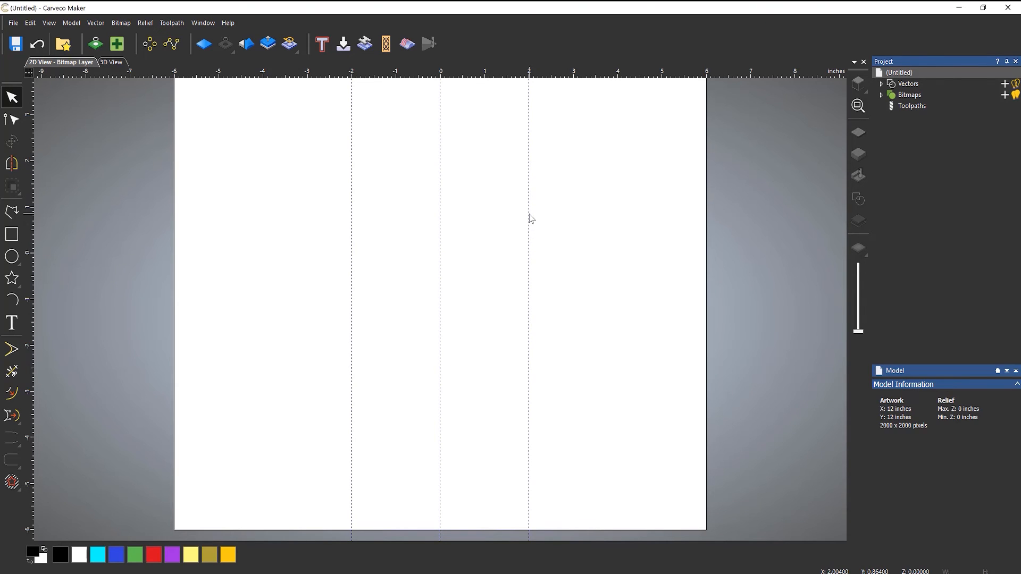
# Add three horizontal guidelines across the artwork at about 1.9, -0.4 and -2.4 inches
pyautogui.moveTo(432, 75); pyautogui.dragTo(430, 172)
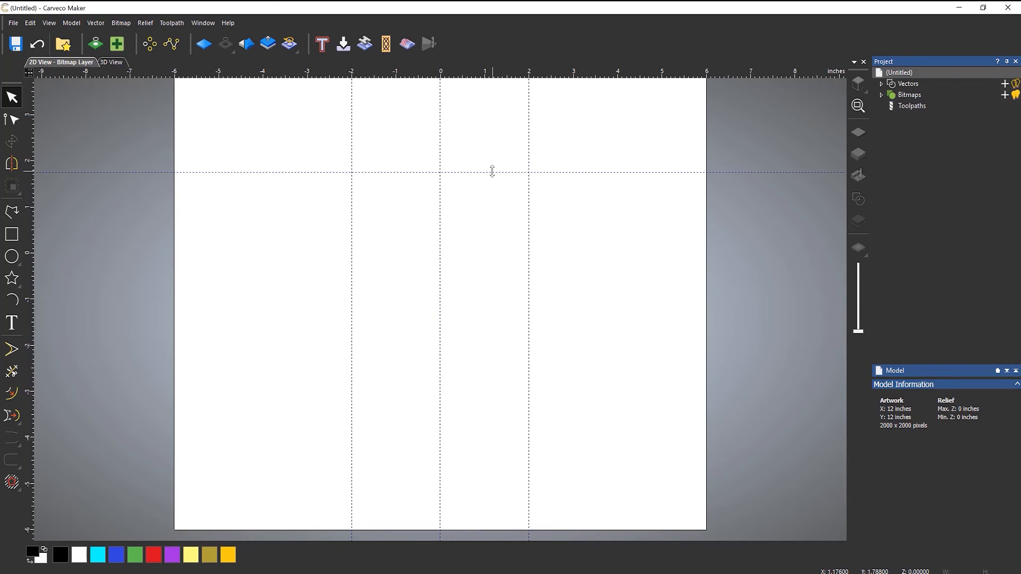
pyautogui.moveTo(493, 171)
pyautogui.mouseDown()
pyautogui.moveTo(508, 263)
pyautogui.moveTo(503, 163)
pyautogui.mouseUp()
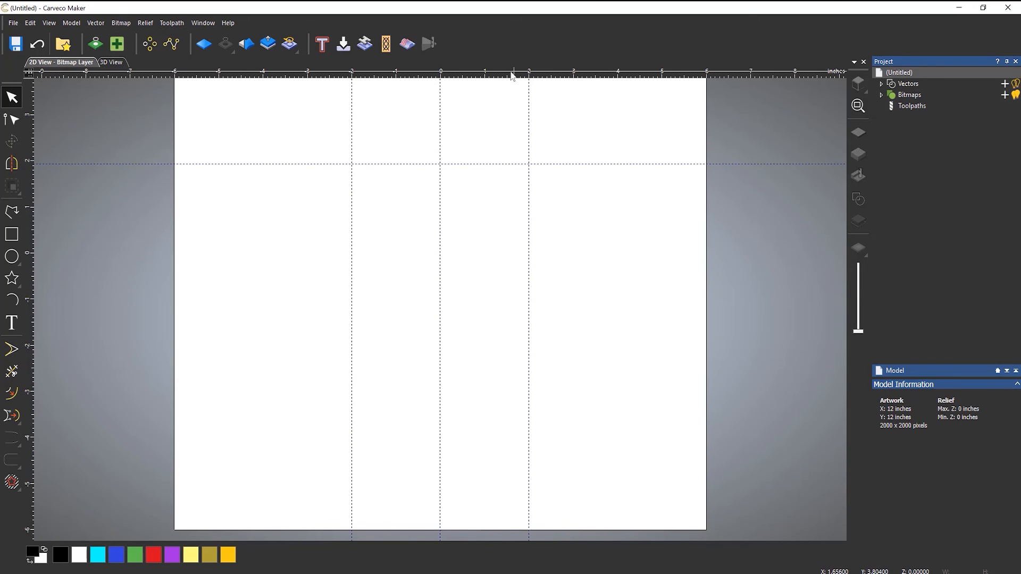
pyautogui.moveTo(512, 75); pyautogui.dragTo(524, 270)
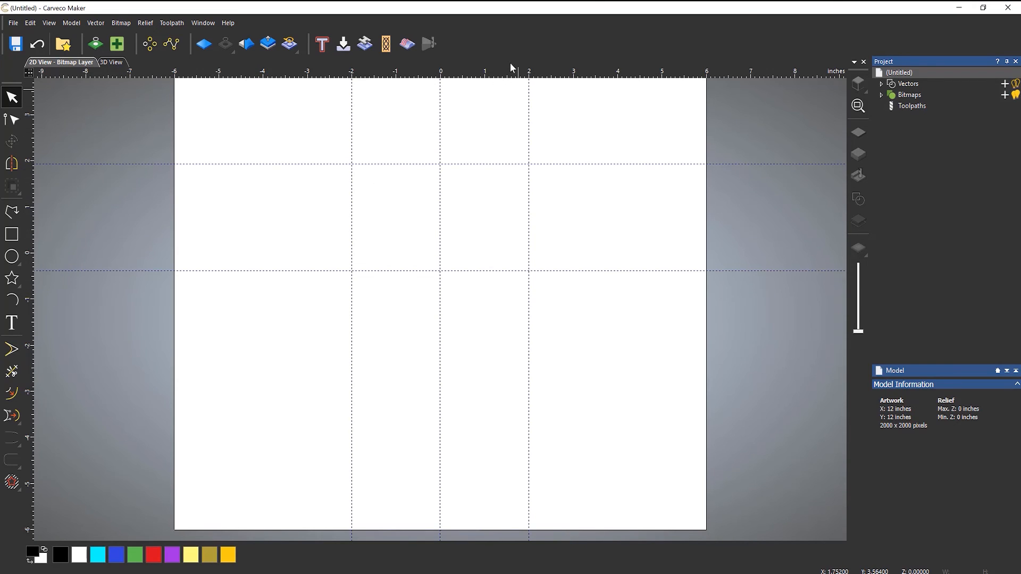
pyautogui.moveTo(520, 73); pyautogui.dragTo(538, 365)
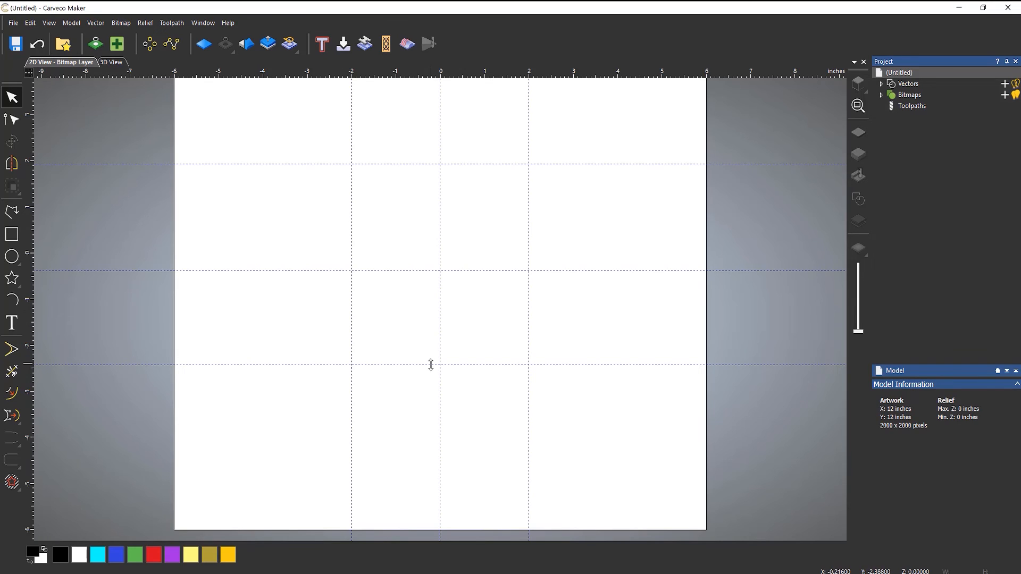
# Draw a polyline snapped to the guideline intersections through (-2, 1.944), (0, 1.944), (-2, -0.376), (-2, -2.416) and (2, -2.416) inches
pyautogui.click(12, 212)
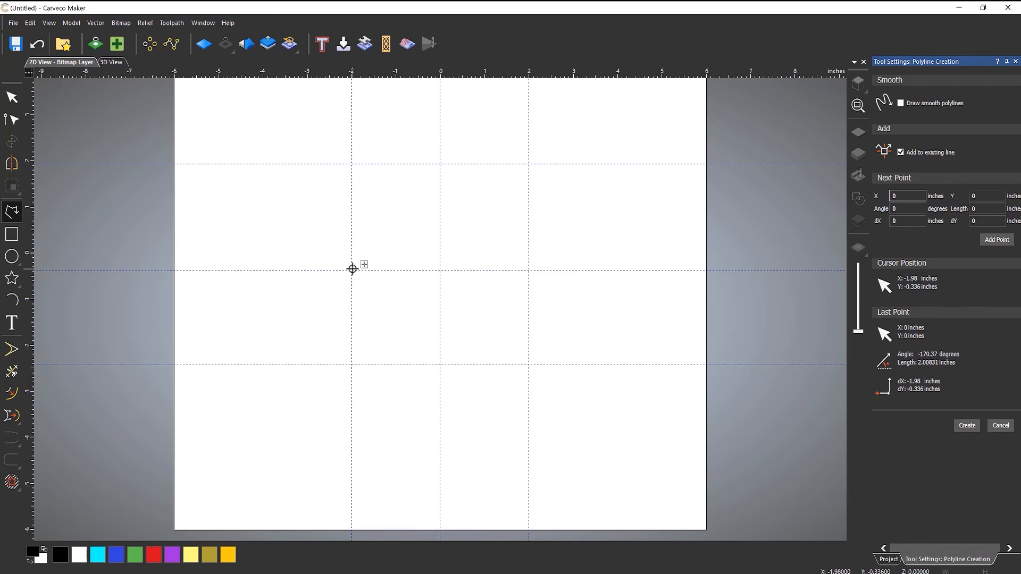
pyautogui.click(351, 163)
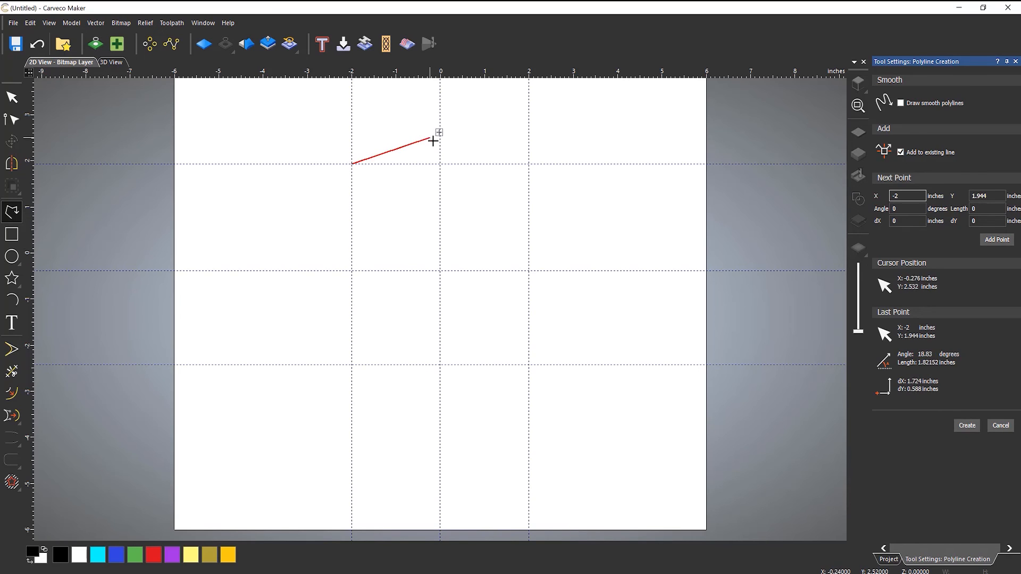
pyautogui.click(439, 163)
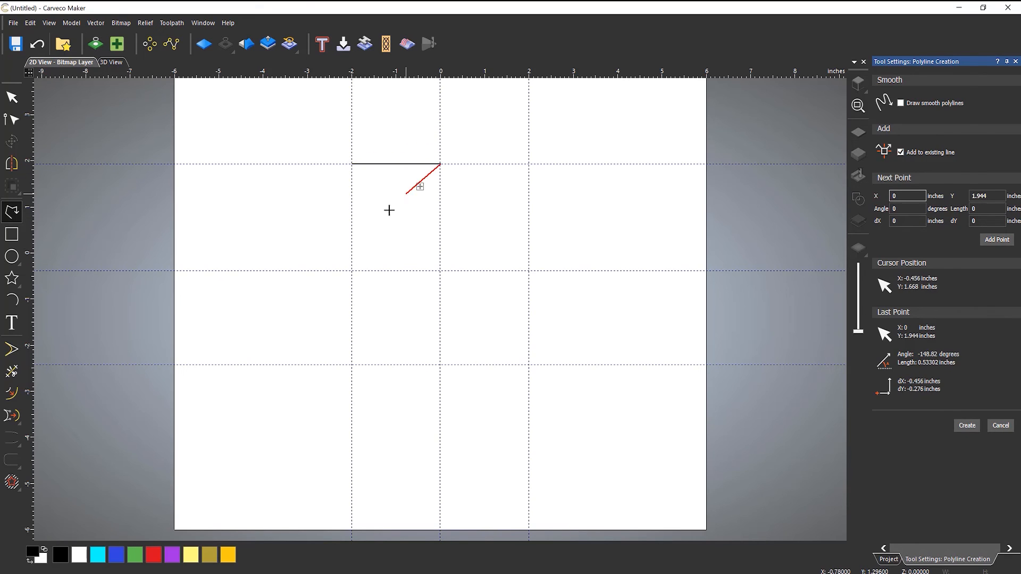
pyautogui.click(353, 271)
pyautogui.click(352, 364)
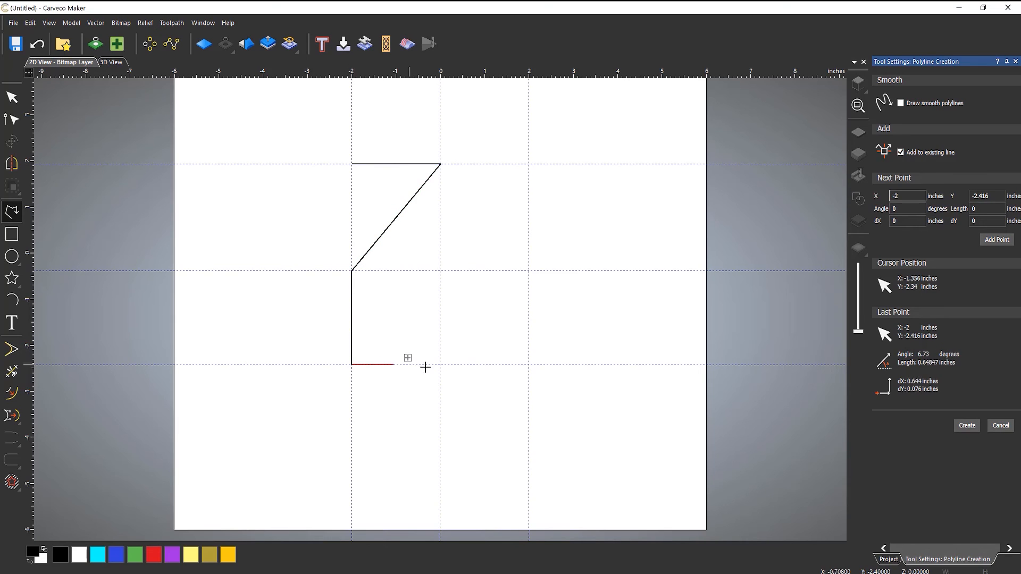
pyautogui.click(530, 366)
# Place a polyline point at (2, -0.3), undo it, and continue the line through the guideline intersections at (2, -0.376) and (0, -0.376) inches
pyautogui.click(529, 267)
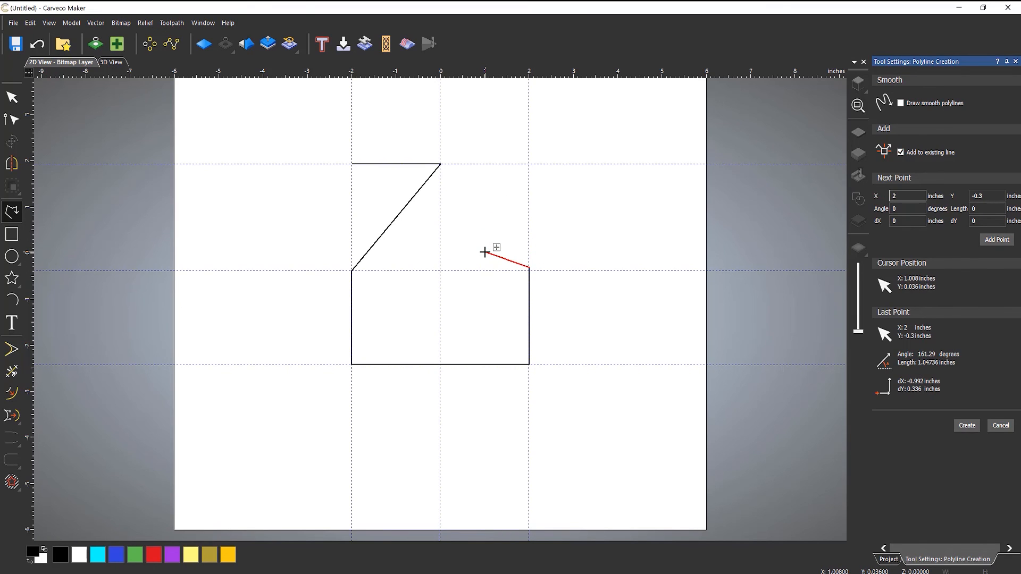
pyautogui.hotkey('ctrl', 'z')
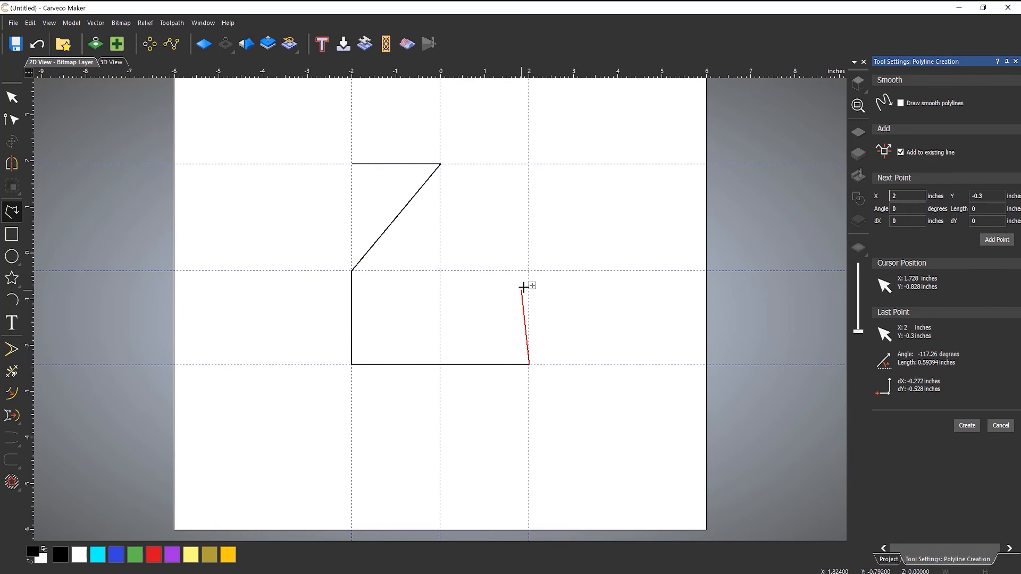
pyautogui.click(529, 271)
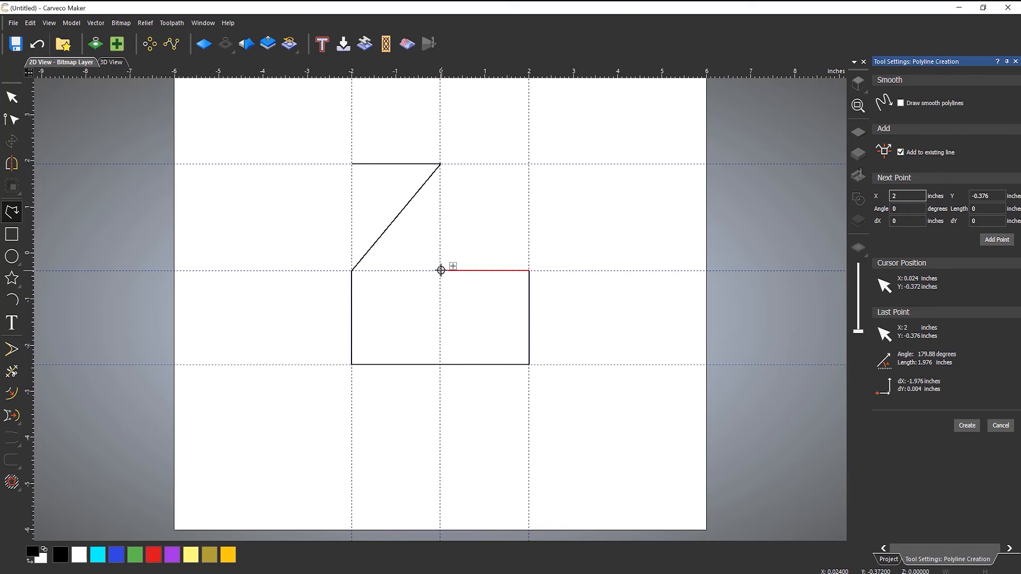
pyautogui.click(440, 270)
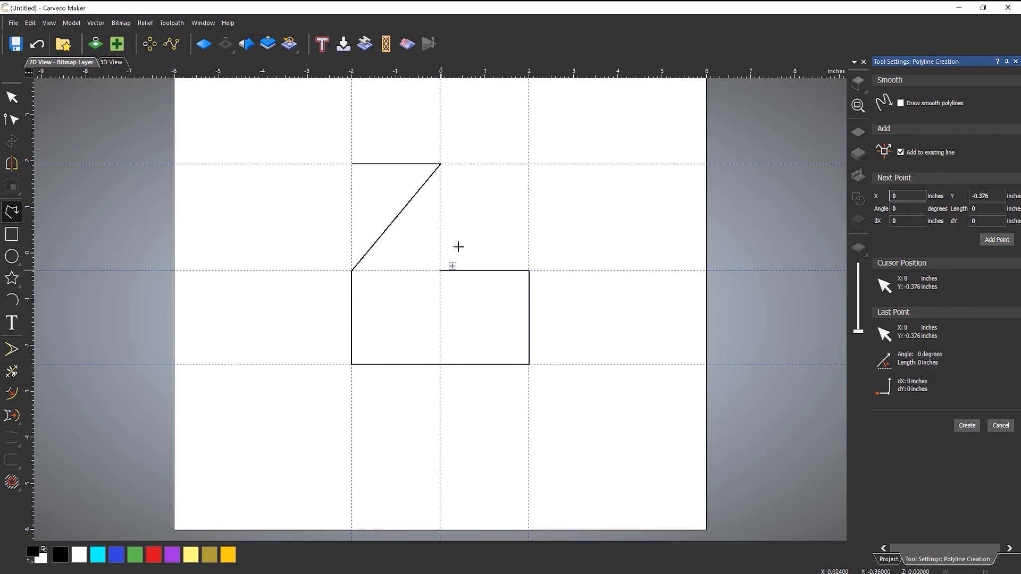
# Continue the polyline through (2, 1.944), (2, 3.204) and (-2, 3.204) inches, close it at its start point, and delete the finished shape
pyautogui.click(529, 164)
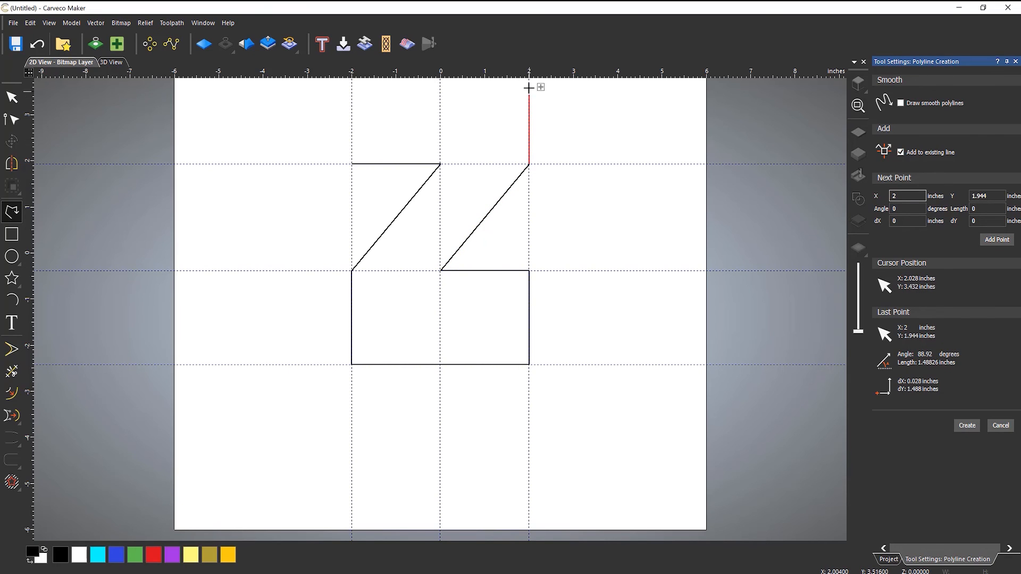
pyautogui.click(528, 106)
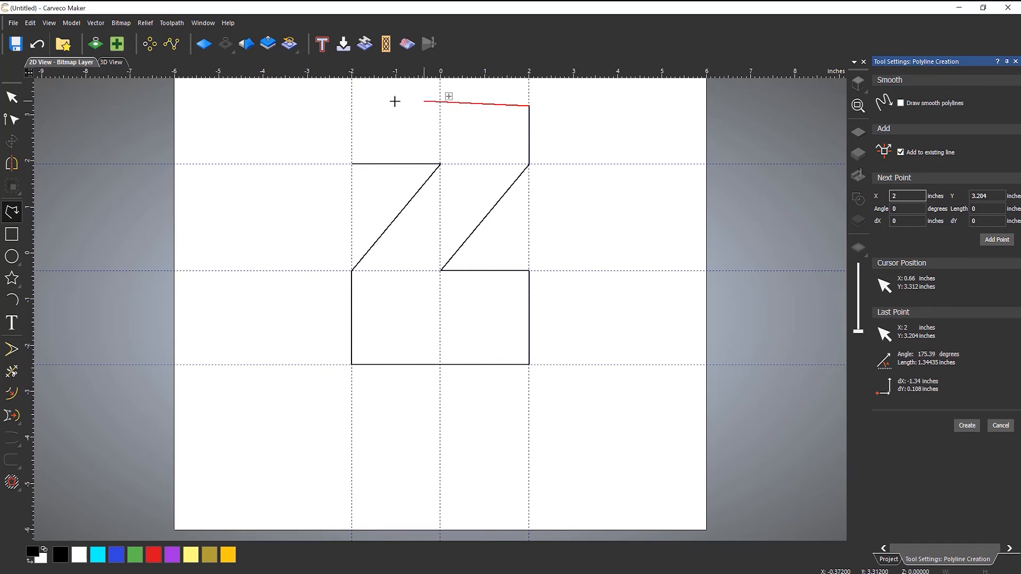
pyautogui.click(352, 106)
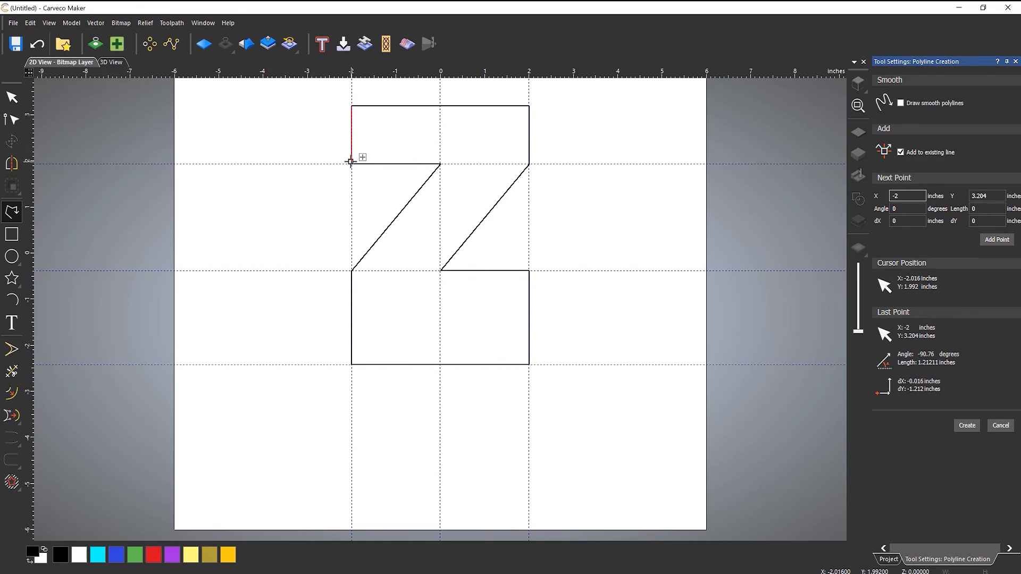
pyautogui.click(350, 163)
pyautogui.press('Escape')
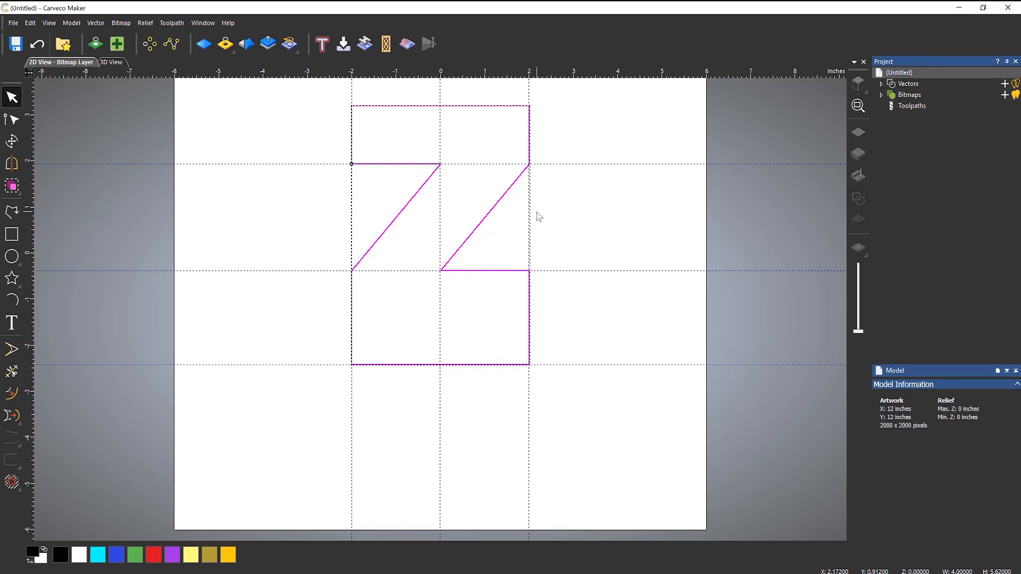
pyautogui.press('Delete')
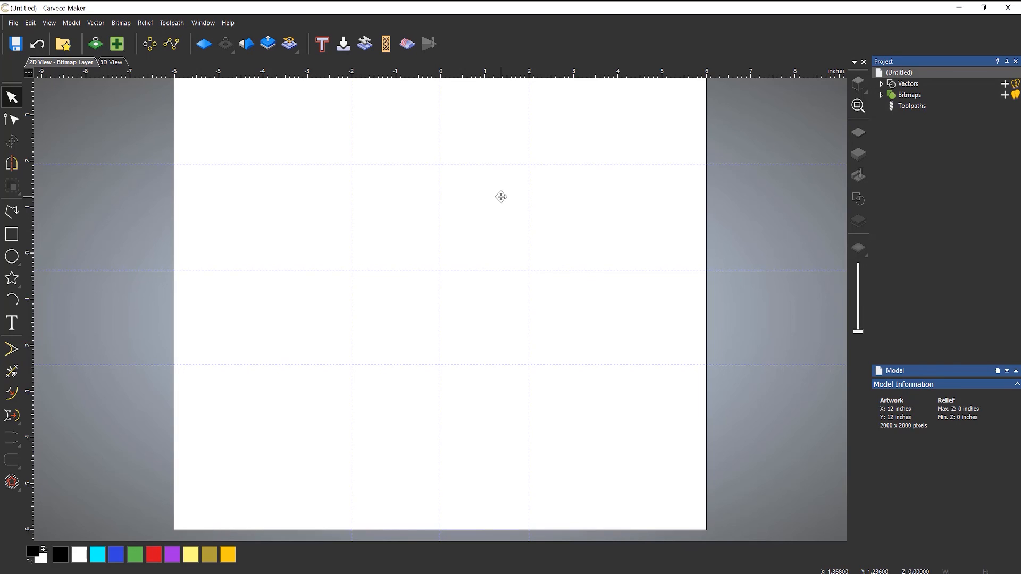
# Delete the vertical guidelines at 2 and 0 inches and the uppermost horizontal guideline at about 1.9 inches
pyautogui.rightClick(528, 194)
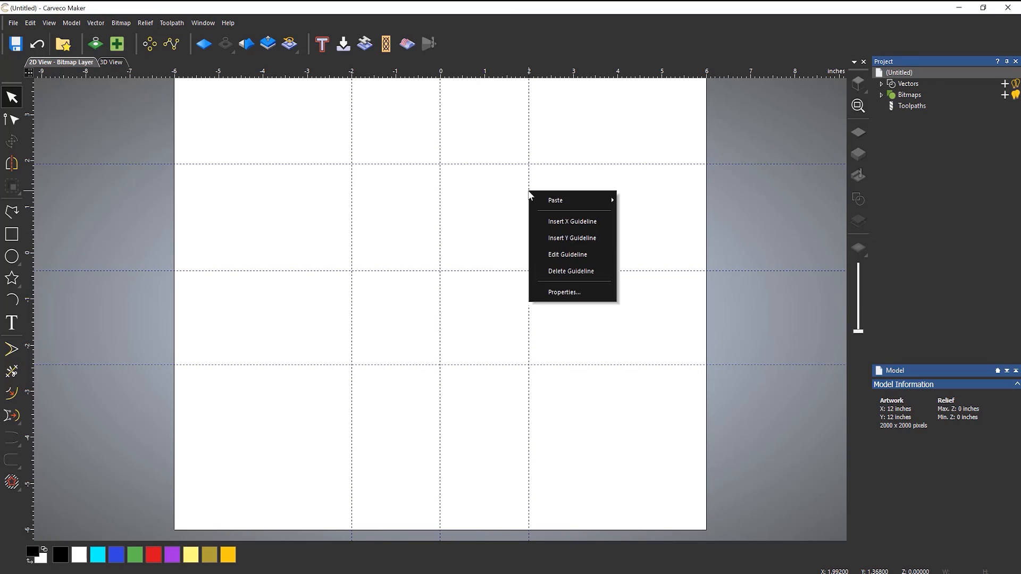
pyautogui.click(553, 271)
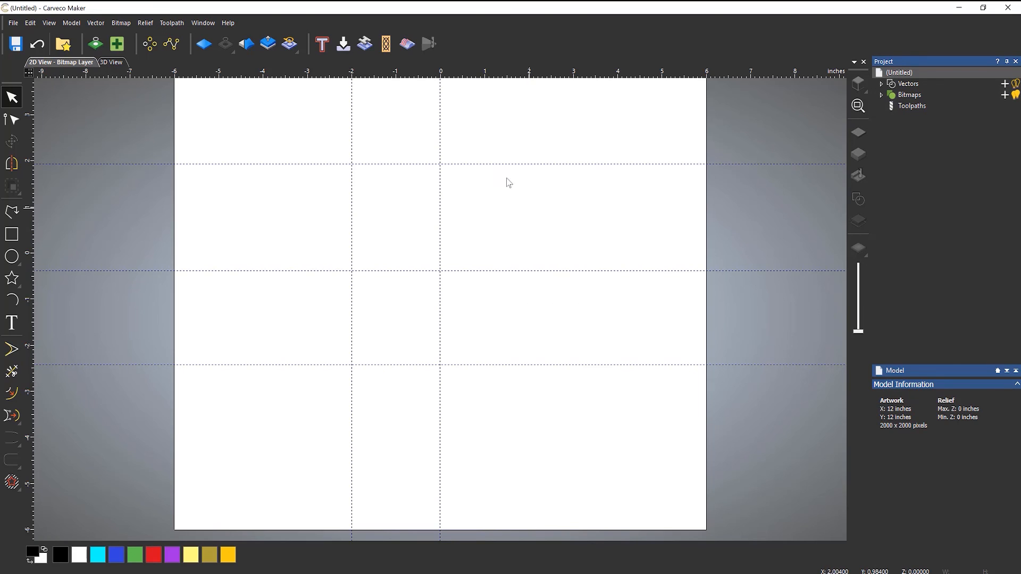
pyautogui.rightClick(480, 165)
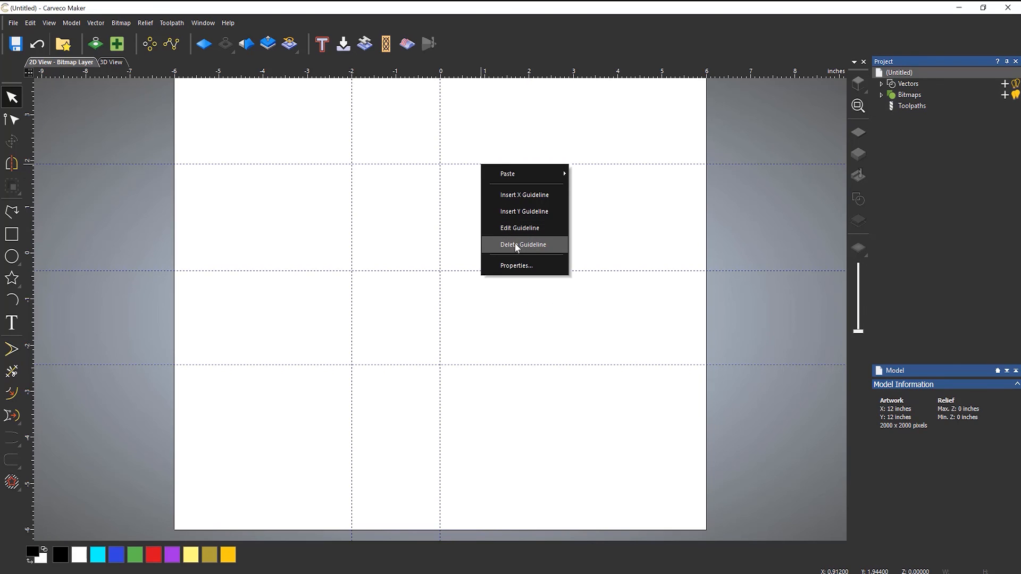
pyautogui.click(518, 244)
pyautogui.rightClick(441, 168)
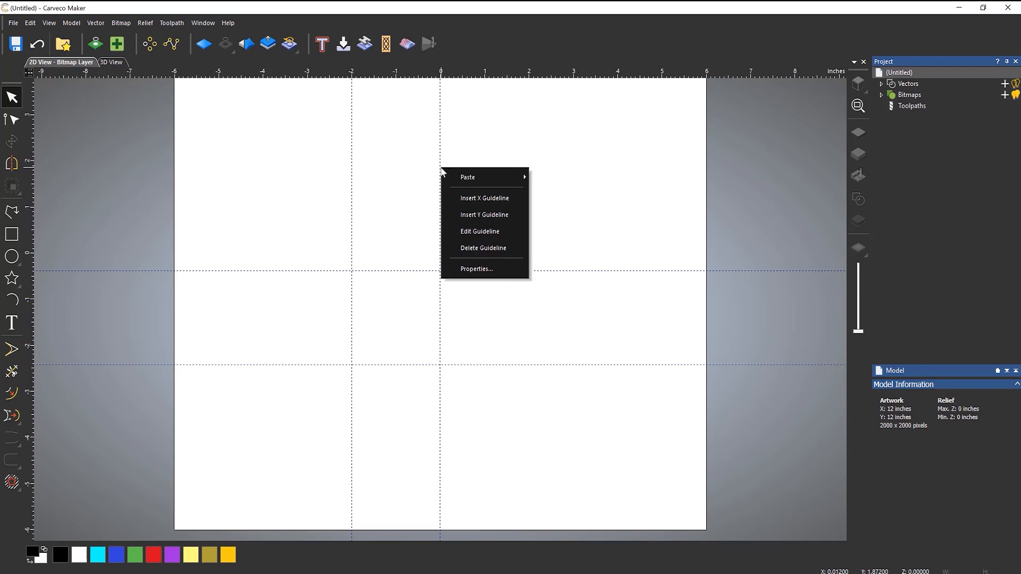
pyautogui.click(468, 247)
# Delete the two remaining horizontal guidelines at about -0.4 and -2.4 inches and the last vertical guideline at -2 inches
pyautogui.rightClick(436, 270)
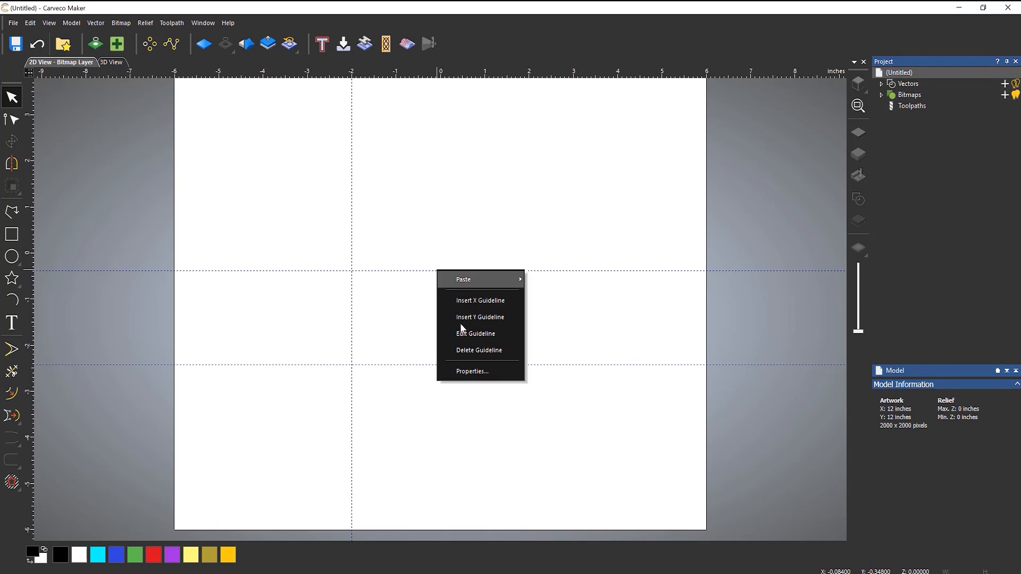
pyautogui.click(468, 351)
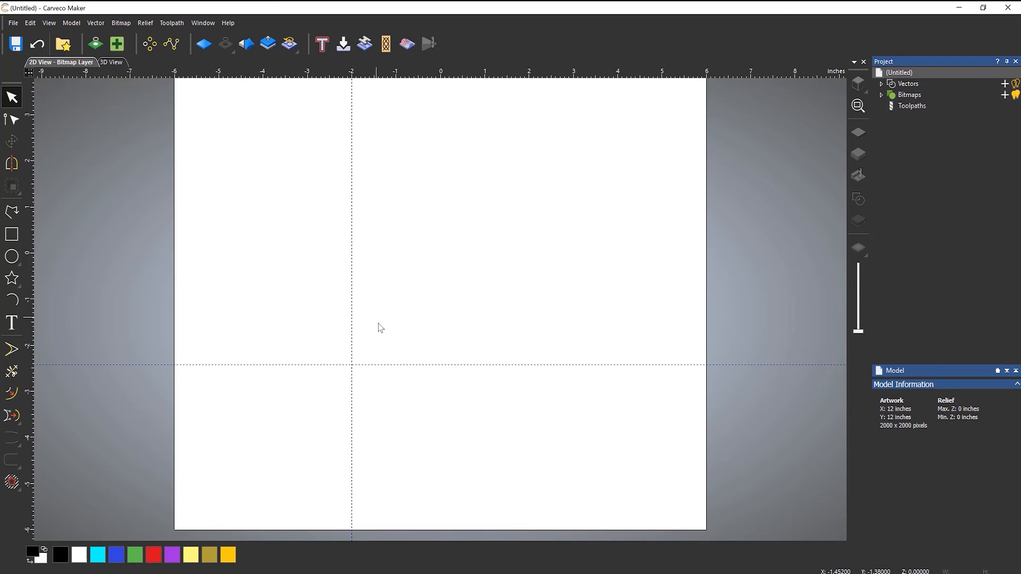
pyautogui.rightClick(376, 364)
pyautogui.click(399, 445)
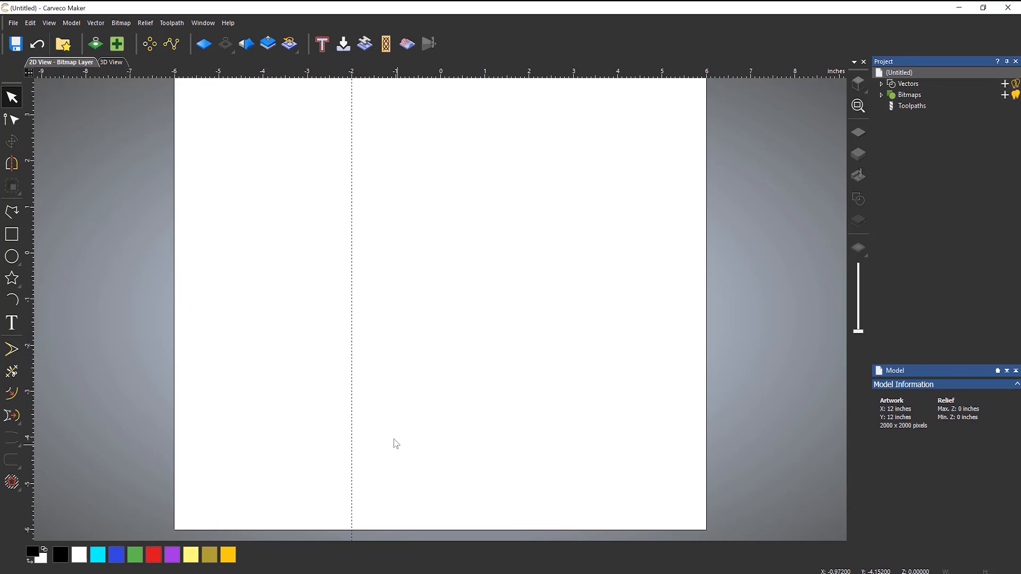
pyautogui.rightClick(350, 323)
pyautogui.rightClick(351, 217)
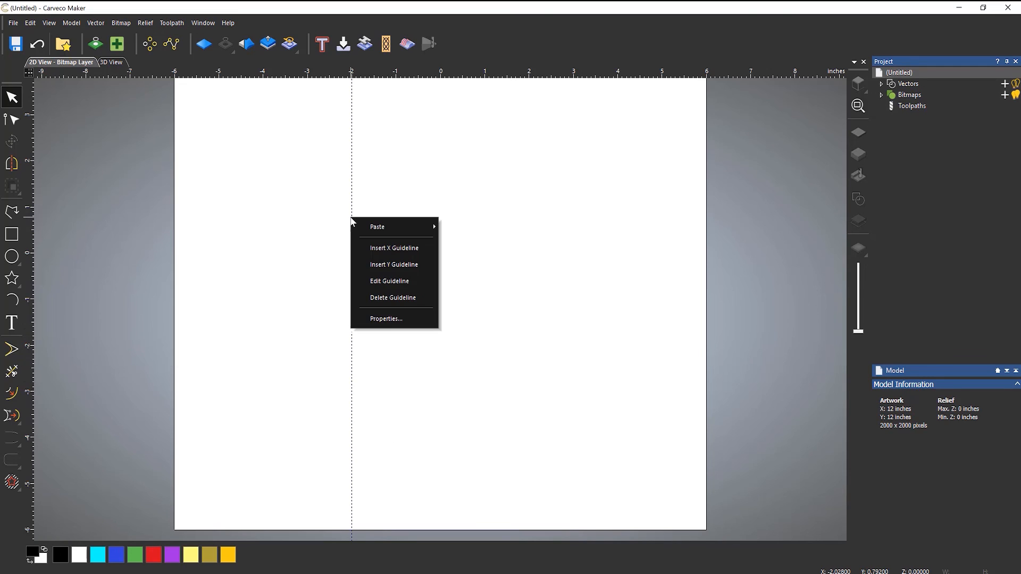
pyautogui.click(385, 297)
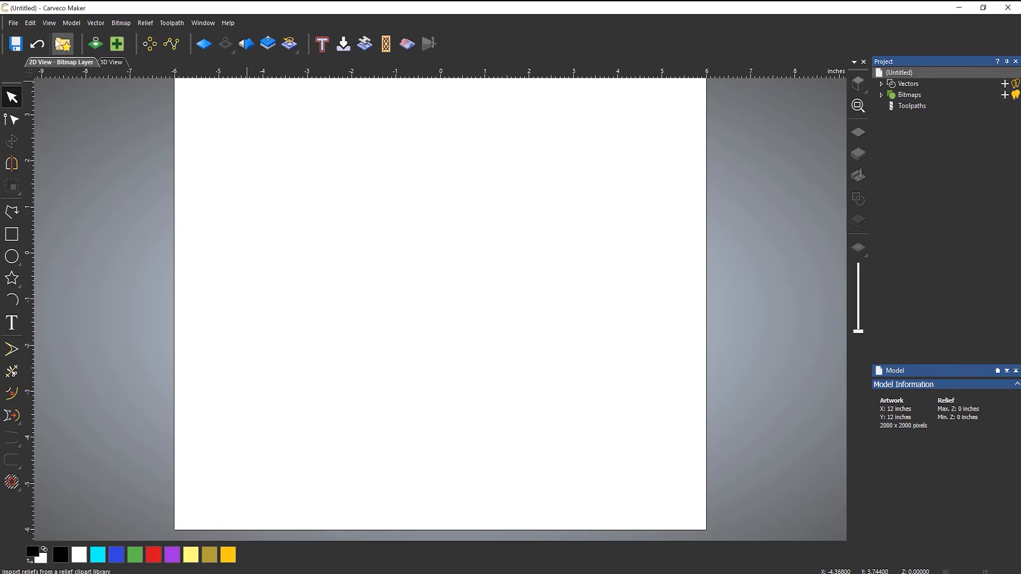
# Hide the rulers in the 2D view
pyautogui.click(51, 23)
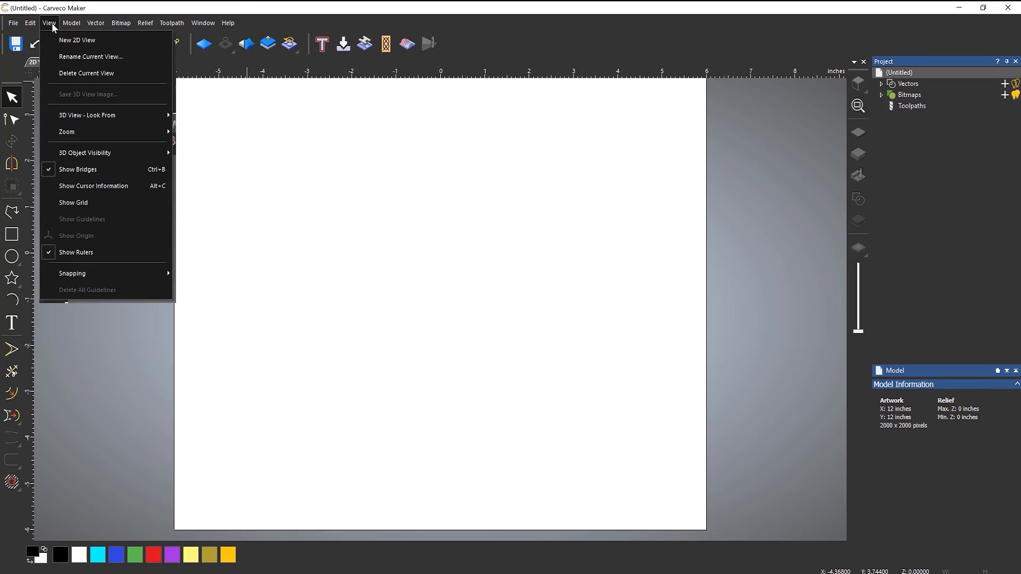
pyautogui.click(95, 254)
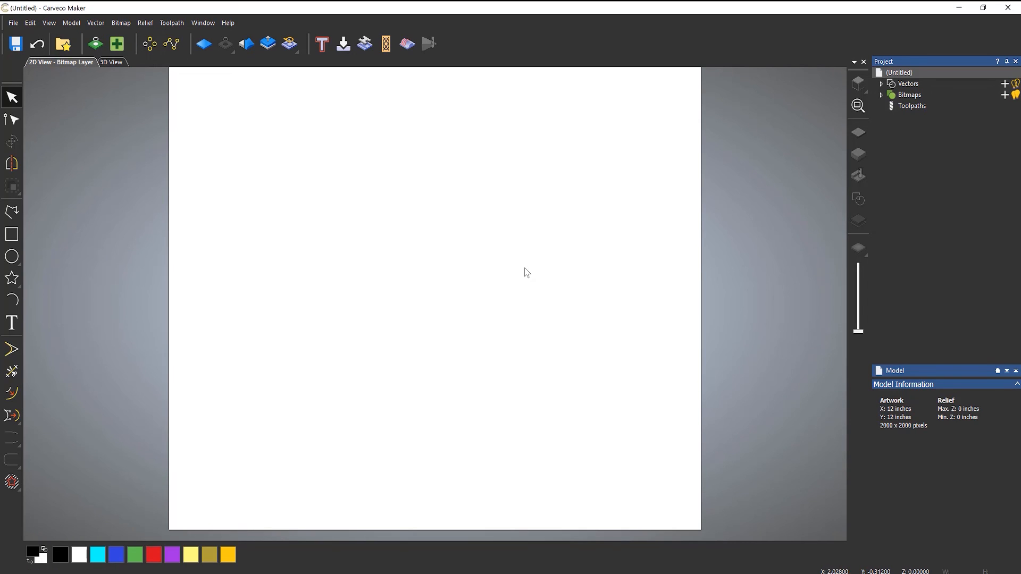